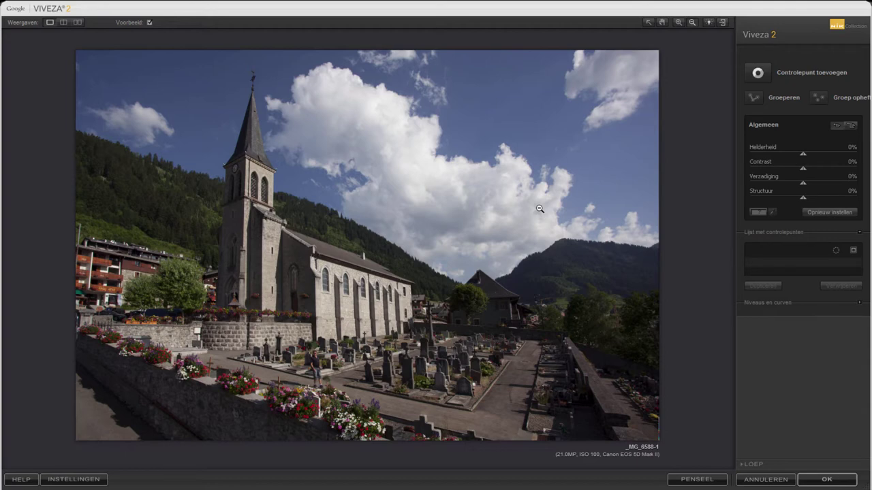
# - Place Controlepunt 1 on the cemetery's right-hand wall at 25% reach
pyautogui.click(758, 73)
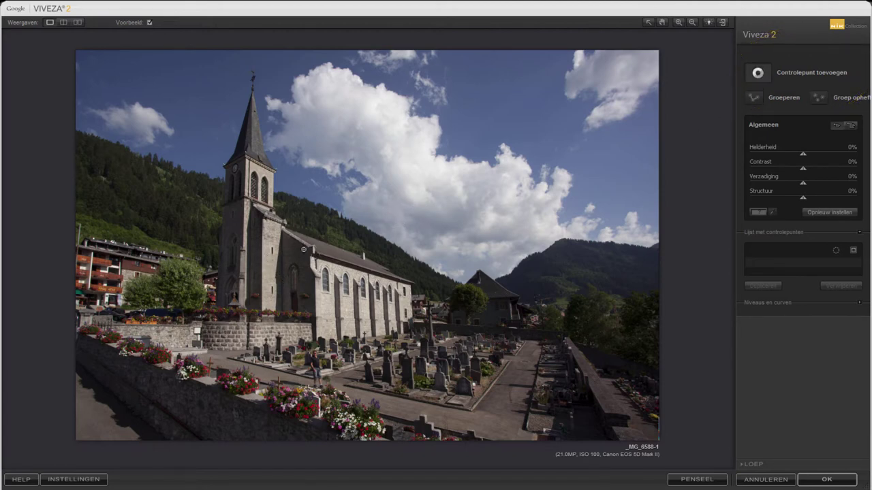
pyautogui.click(615, 348)
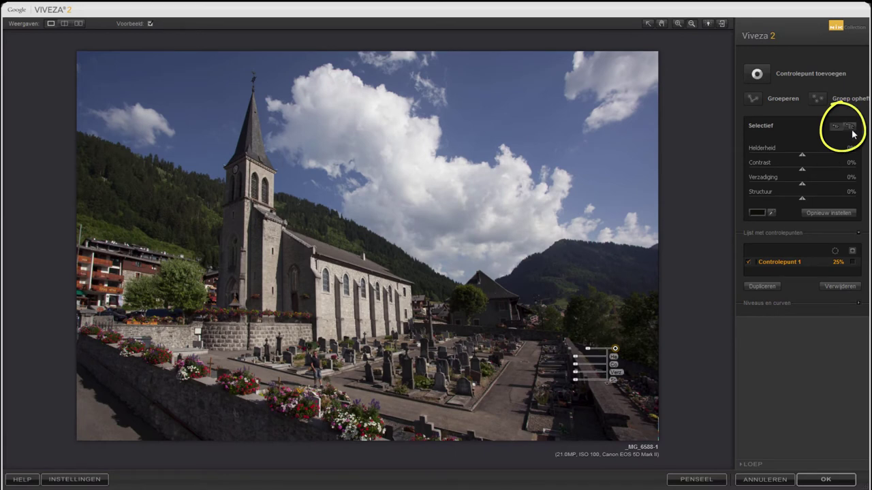
pyautogui.click(851, 126)
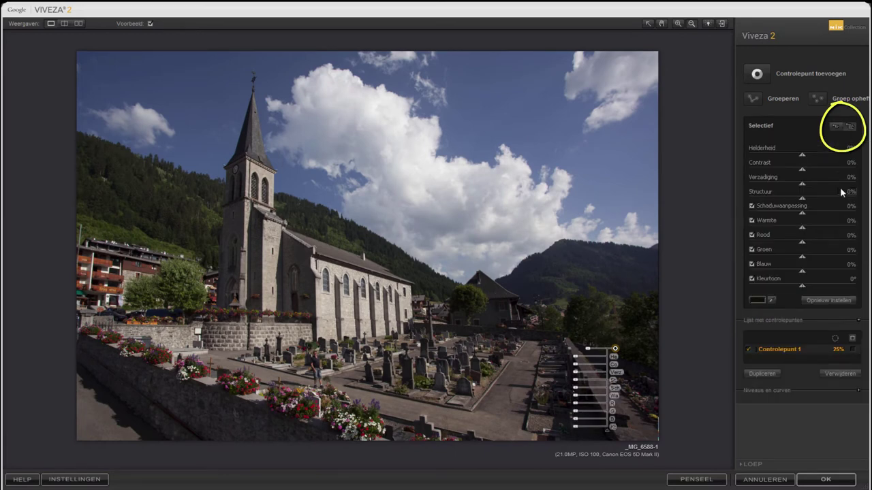
pyautogui.click(835, 128)
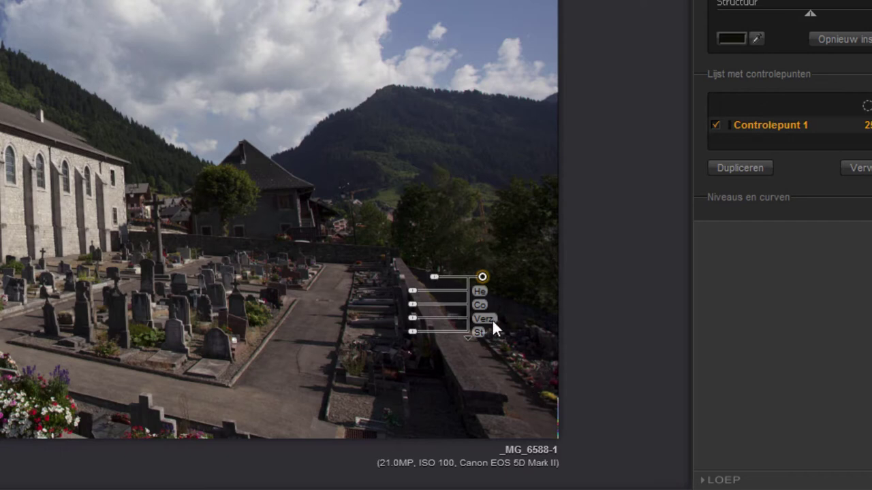
# - Shrink Controlepunt 1 to 8% and raise brightness about 24% and saturation about 53%
pyautogui.moveTo(438, 288)
pyautogui.mouseDown()
pyautogui.moveTo(455, 286)
pyautogui.moveTo(395, 291)
pyautogui.moveTo(450, 286)
pyautogui.mouseUp()
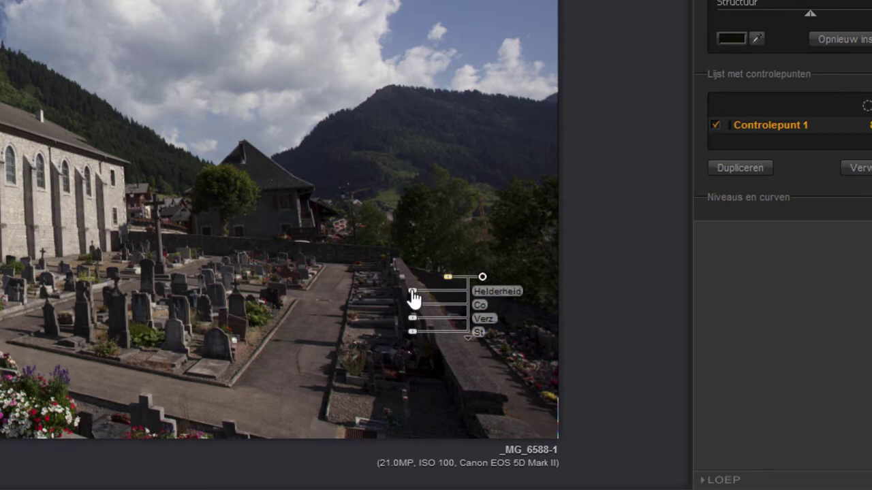
pyautogui.moveTo(411, 291)
pyautogui.mouseDown()
pyautogui.moveTo(443, 294)
pyautogui.moveTo(388, 294)
pyautogui.moveTo(391, 305)
pyautogui.moveTo(408, 305)
pyautogui.moveTo(384, 323)
pyautogui.mouseUp()
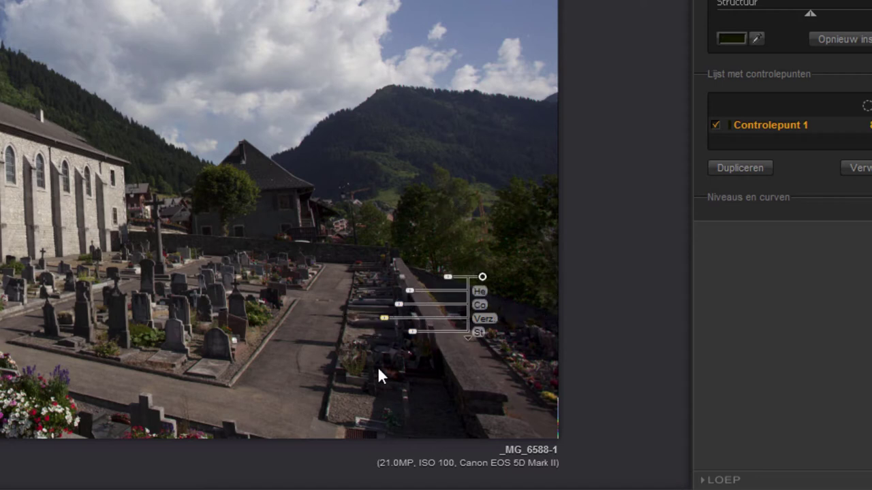
# - Show Controlepunt 1's extra adjustments, apply a shadow adjustment, and resize its reach to 14%
pyautogui.click(469, 338)
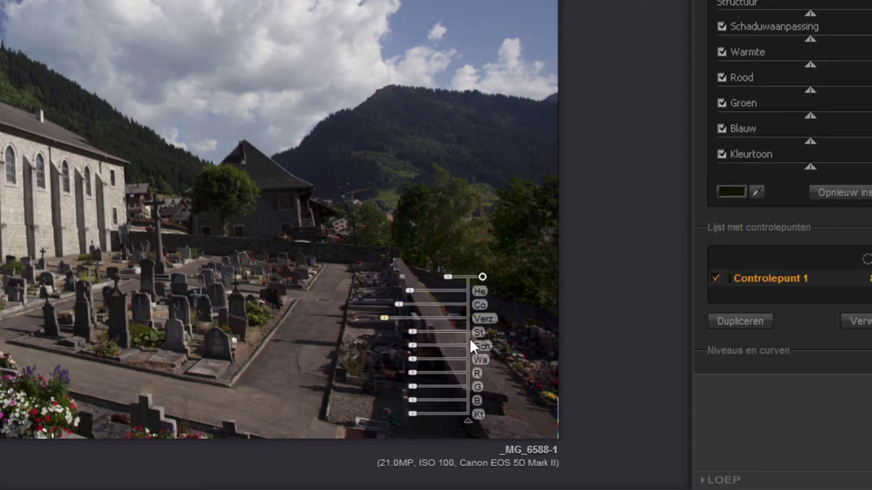
pyautogui.moveTo(413, 347)
pyautogui.mouseDown()
pyautogui.moveTo(391, 348)
pyautogui.moveTo(408, 349)
pyautogui.mouseUp()
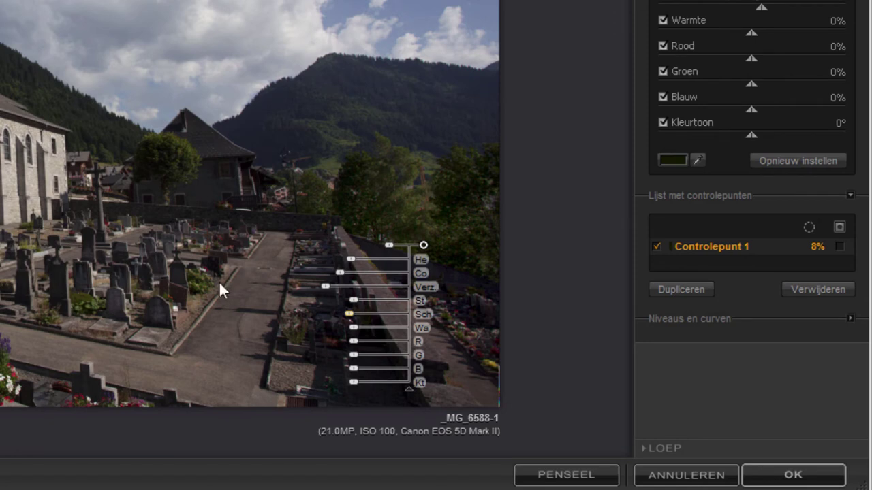
pyautogui.moveTo(381, 247); pyautogui.dragTo(366, 246)
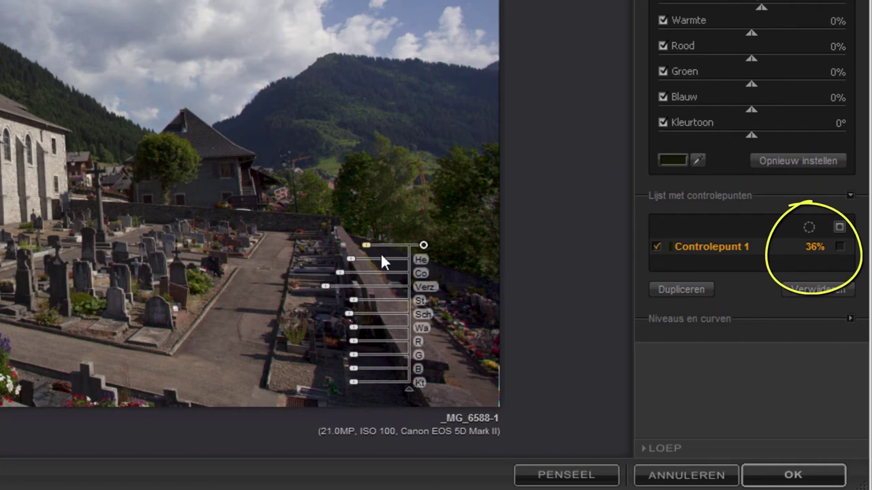
pyautogui.moveTo(366, 248); pyautogui.dragTo(390, 252)
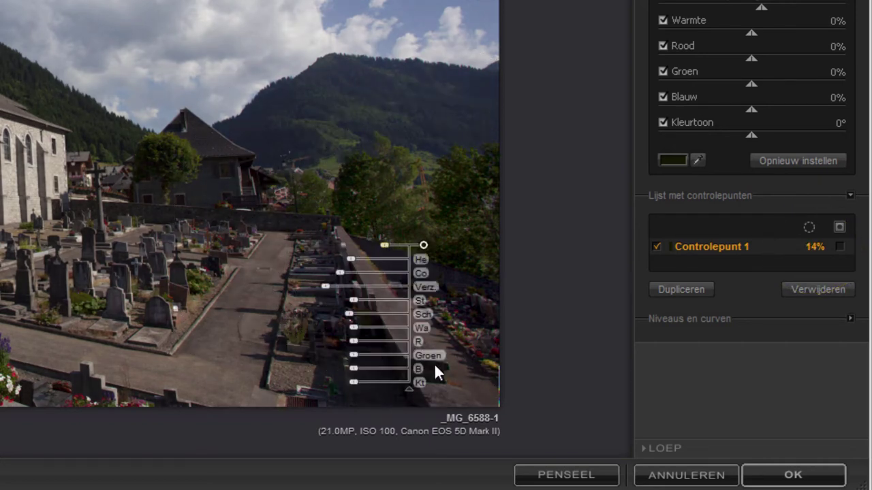
pyautogui.click(656, 248)
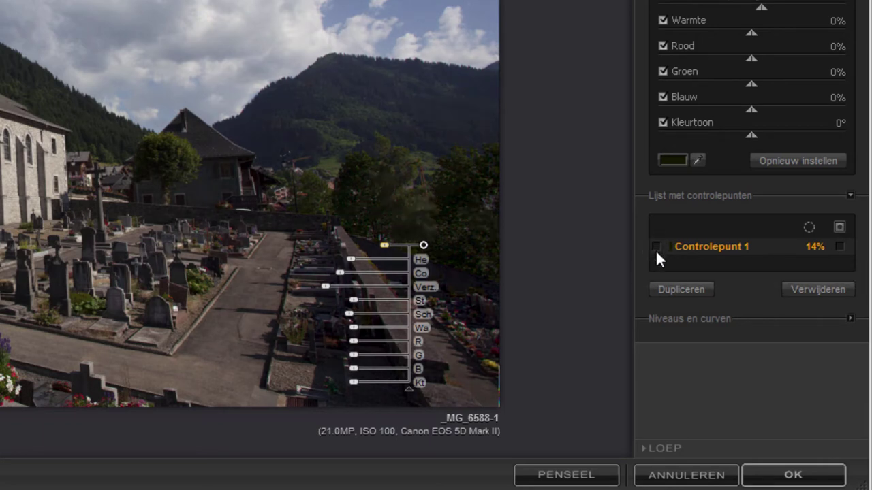
pyautogui.click(656, 246)
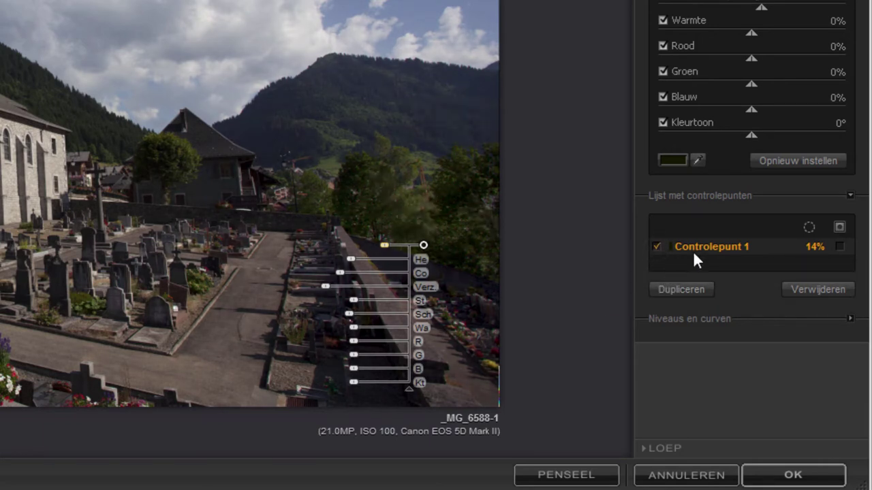
pyautogui.click(839, 246)
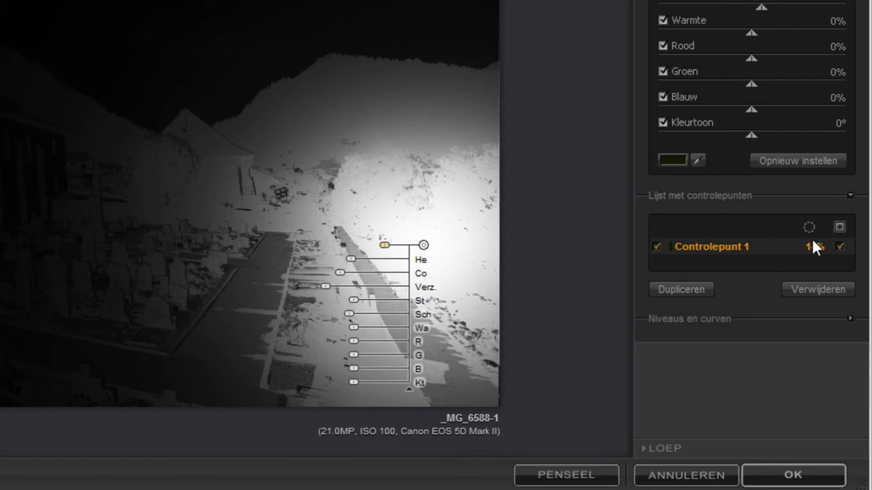
pyautogui.click(840, 245)
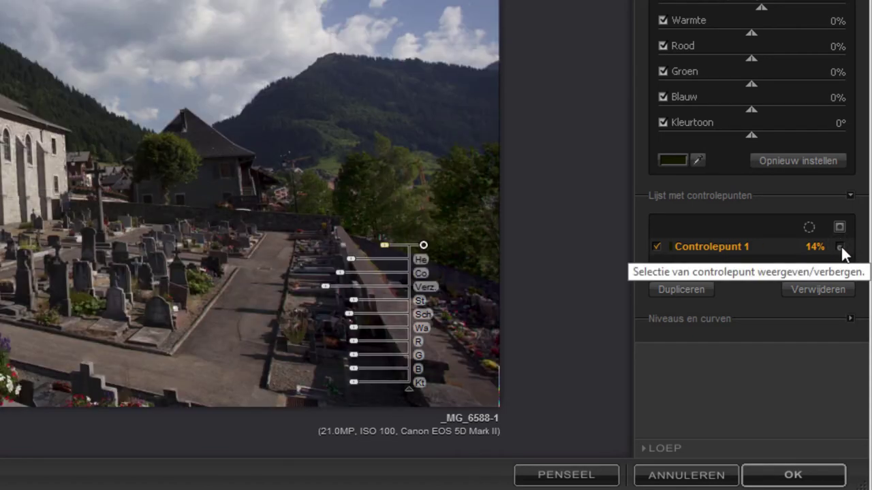
pyautogui.click(841, 247)
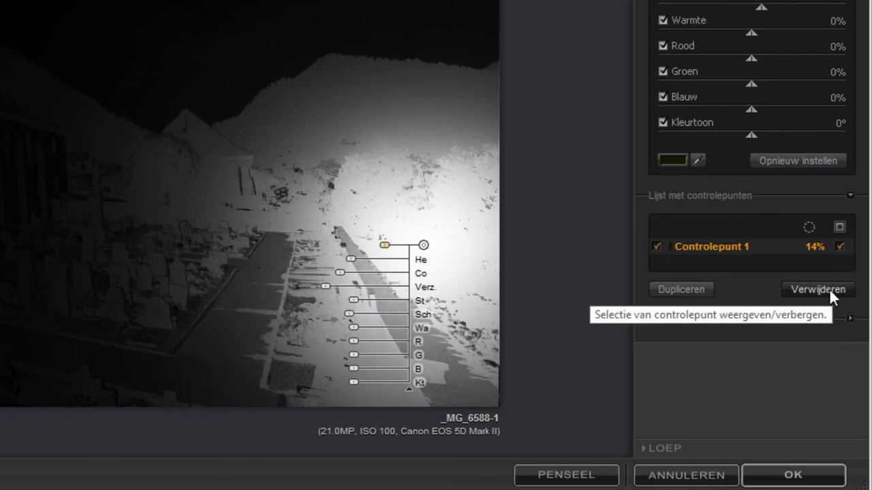
pyautogui.click(840, 247)
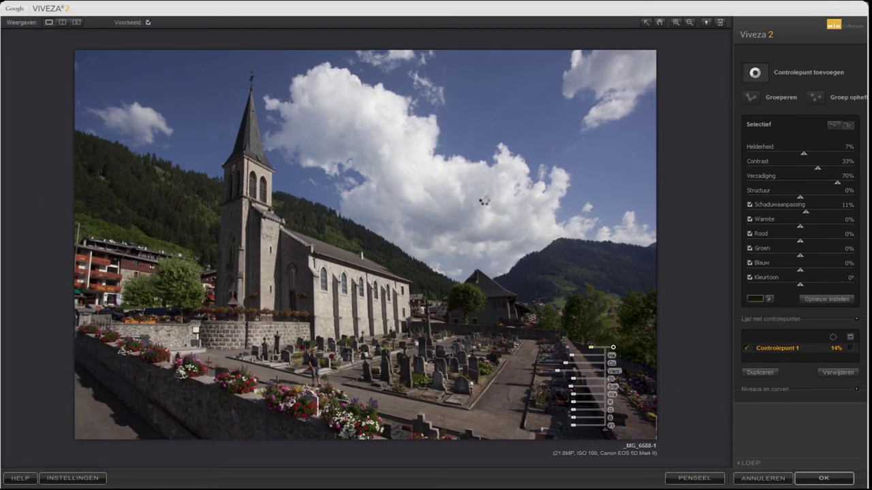
# - Add a cloud control point at 21% with 42% brightness and 86% structure, then toggle it to compare
pyautogui.click(460, 189)
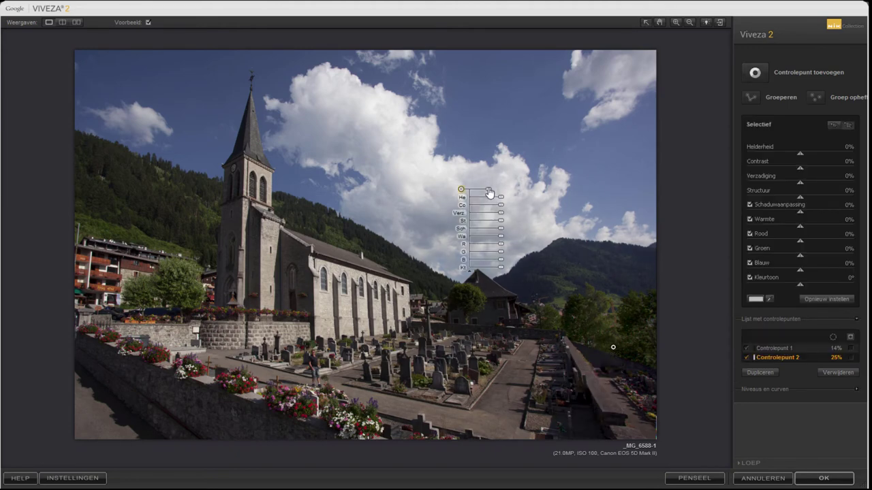
pyautogui.moveTo(486, 195)
pyautogui.mouseDown()
pyautogui.moveTo(496, 193)
pyautogui.moveTo(448, 174)
pyautogui.mouseUp()
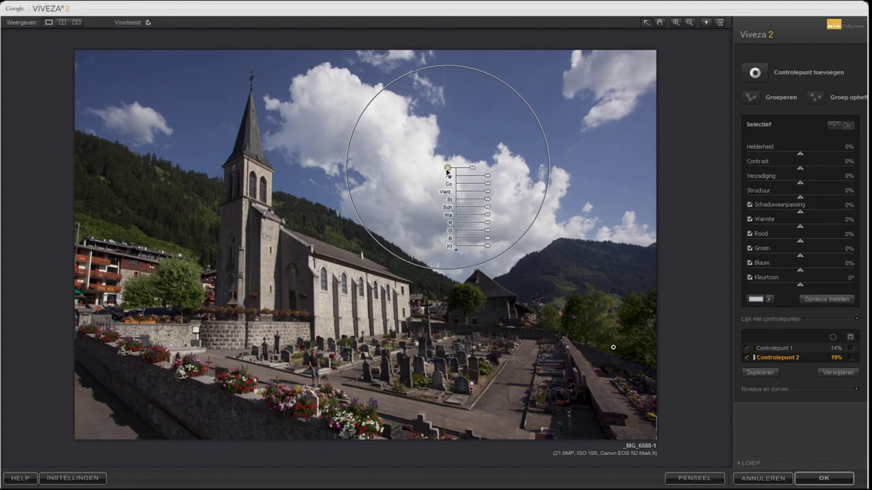
pyautogui.moveTo(488, 205); pyautogui.dragTo(512, 205)
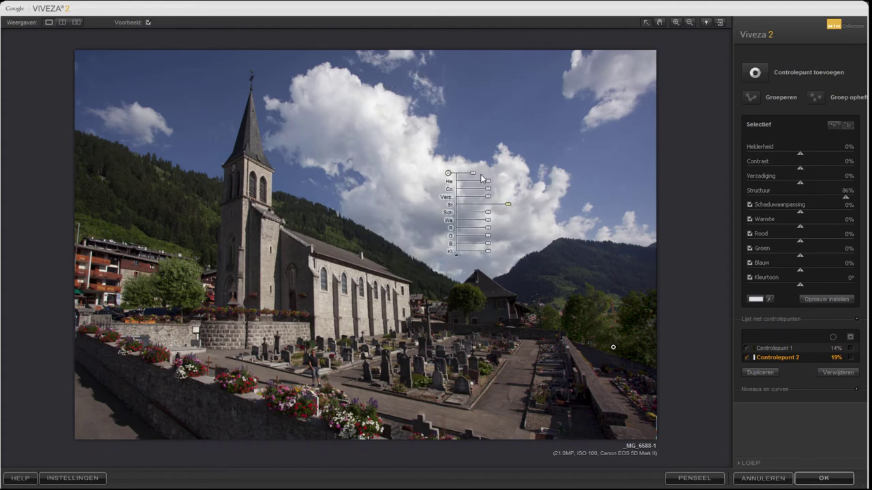
pyautogui.moveTo(473, 177); pyautogui.dragTo(499, 184)
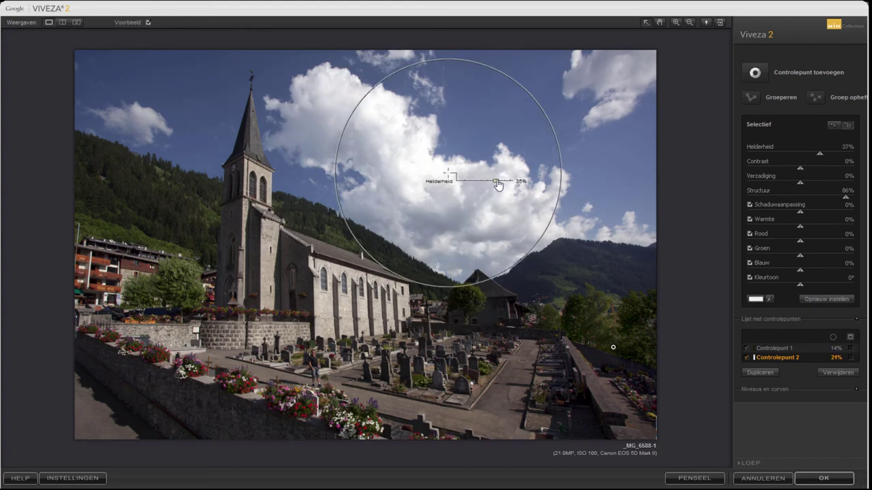
pyautogui.moveTo(443, 166); pyautogui.dragTo(442, 161)
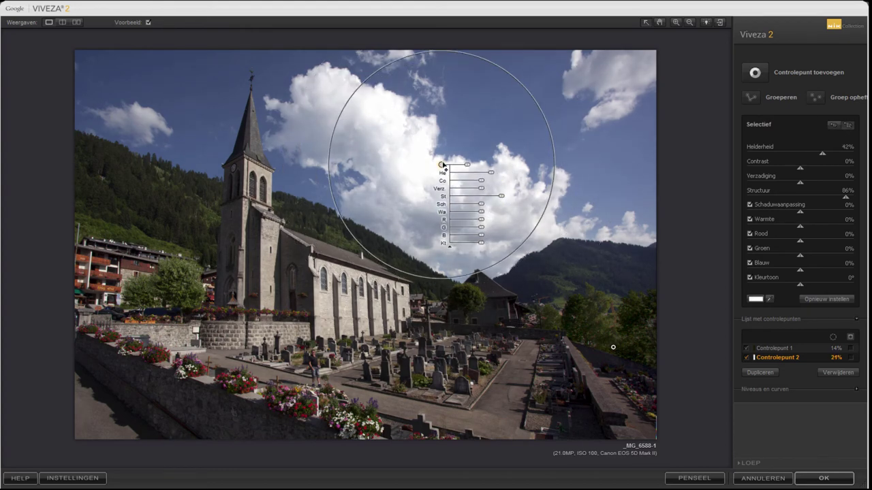
pyautogui.click(748, 357)
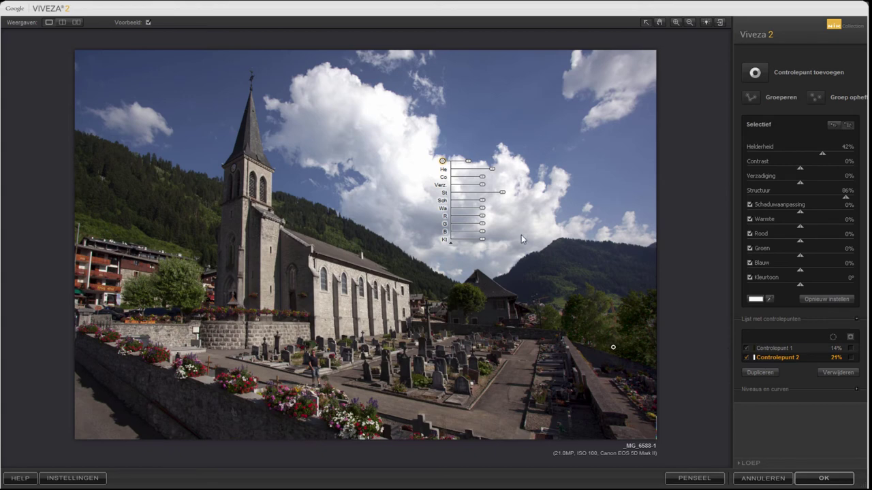
# - Add Controlepunt 3 on the wall top with hue -31°, contrast 37%, shadow adjustment -39%
pyautogui.click(755, 72)
pyautogui.click(170, 338)
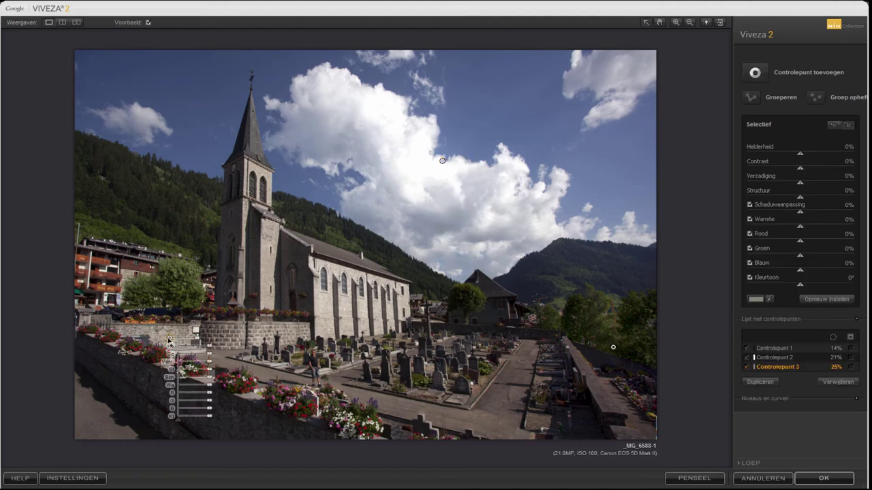
pyautogui.moveTo(170, 338); pyautogui.dragTo(245, 309)
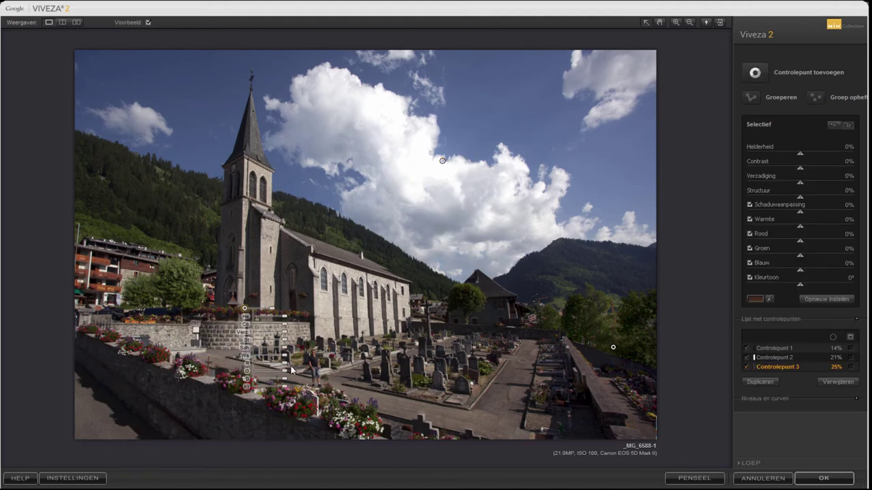
pyautogui.moveTo(285, 388)
pyautogui.mouseDown()
pyautogui.moveTo(274, 392)
pyautogui.moveTo(286, 395)
pyautogui.mouseUp()
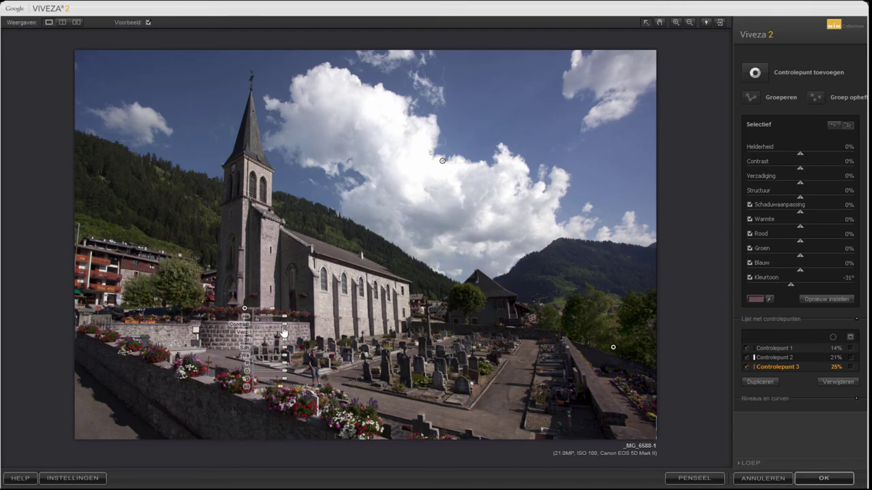
pyautogui.moveTo(284, 332); pyautogui.dragTo(299, 331)
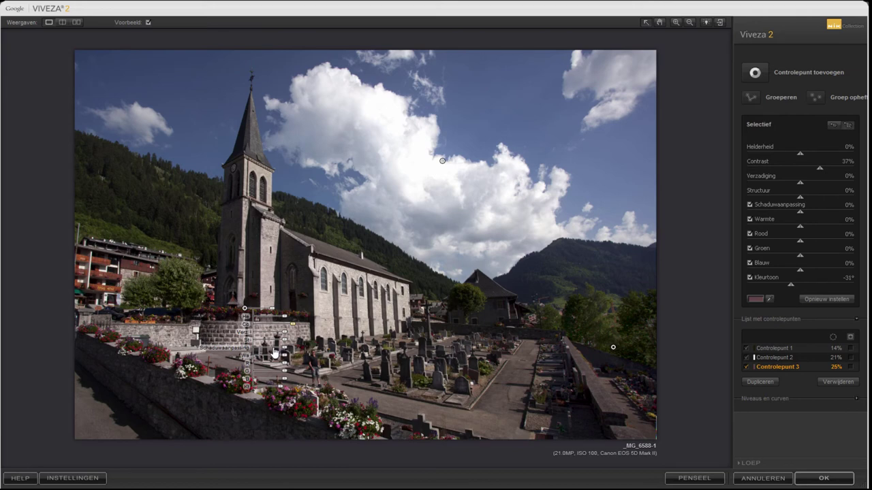
pyautogui.moveTo(274, 352); pyautogui.dragTo(268, 353)
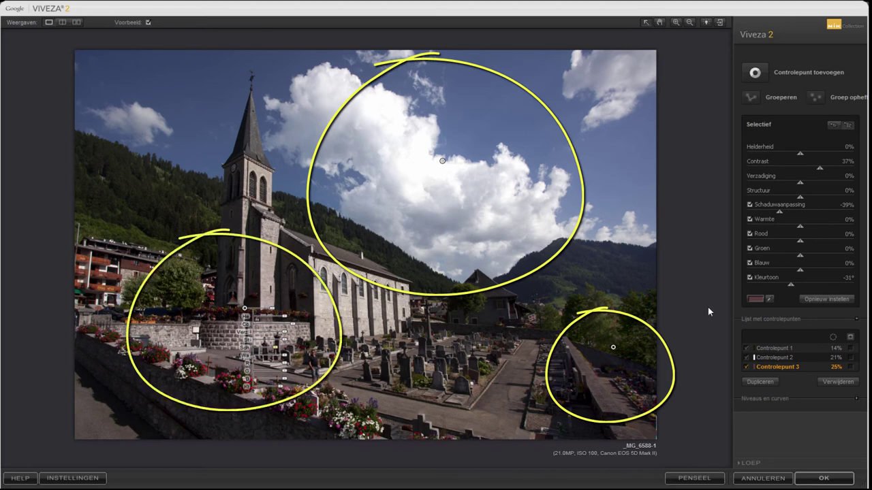
pyautogui.click(850, 337)
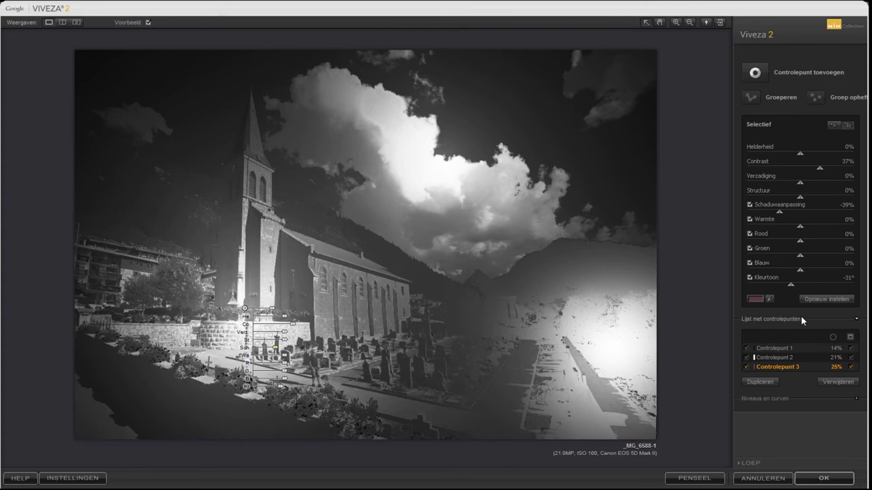
pyautogui.click(849, 337)
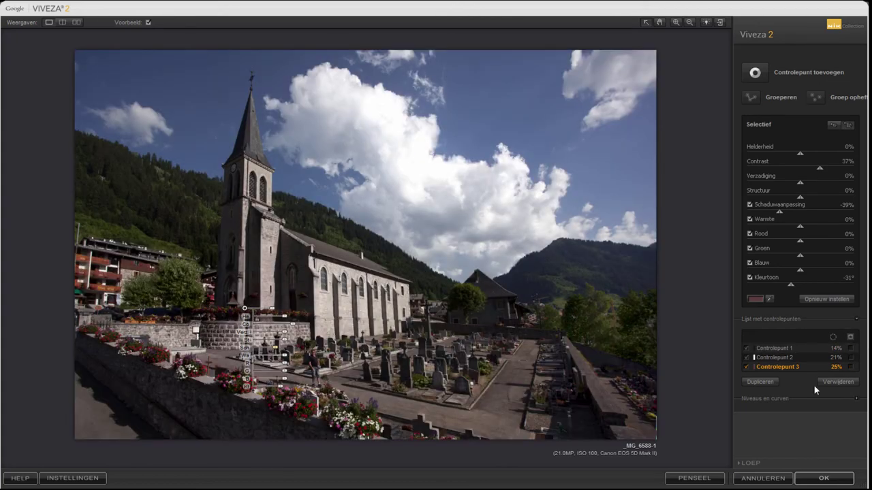
pyautogui.click(779, 349)
# - Select only Controlepunt 1 and 2 and group them into Groep 1
pyautogui.press('shift')
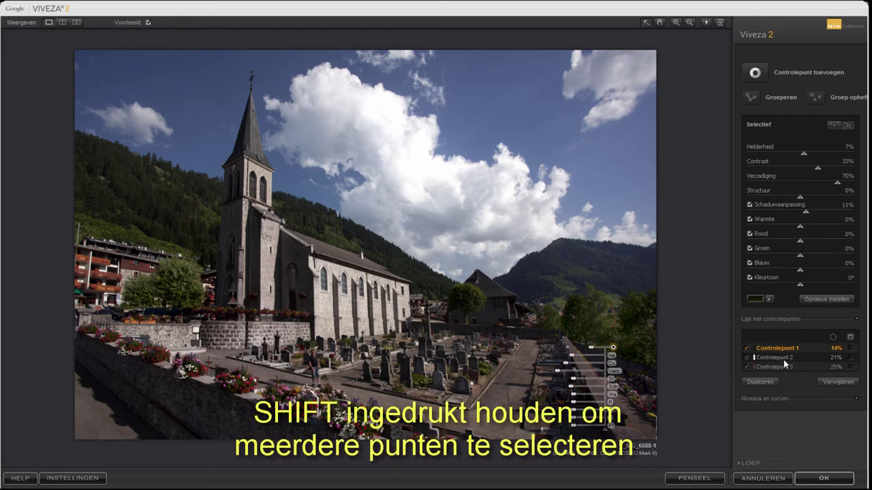
pyautogui.keyDown('shift'); pyautogui.click(784, 359); pyautogui.keyUp('shift')
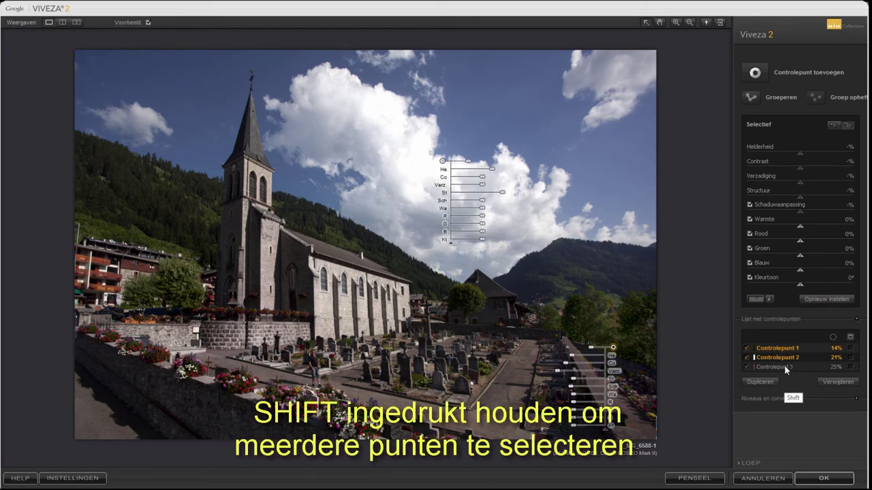
pyautogui.keyDown('shift'); pyautogui.click(783, 367); pyautogui.keyUp('shift')
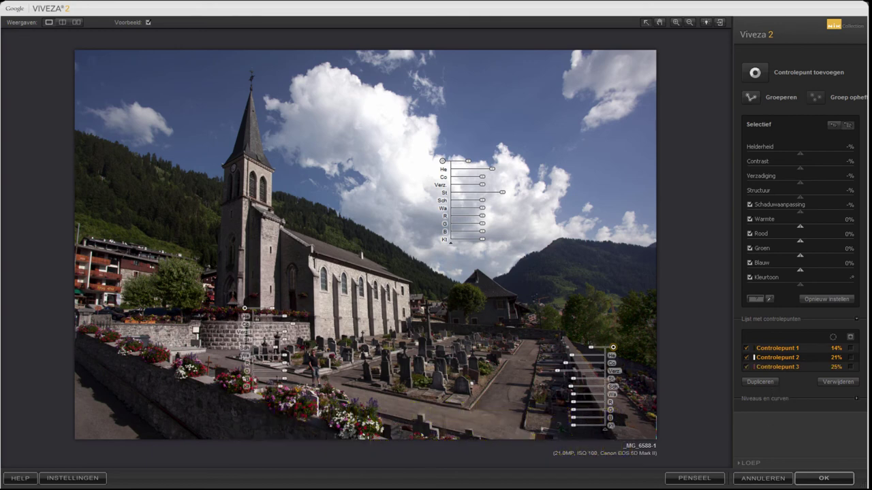
pyautogui.press('ctrl')
pyautogui.keyDown('ctrl'); pyautogui.click(778, 366); pyautogui.keyUp('ctrl')
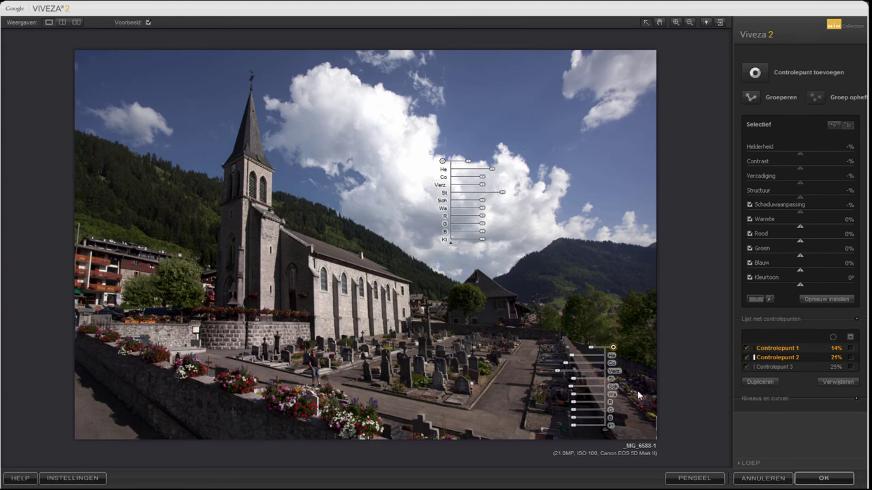
pyautogui.click(749, 98)
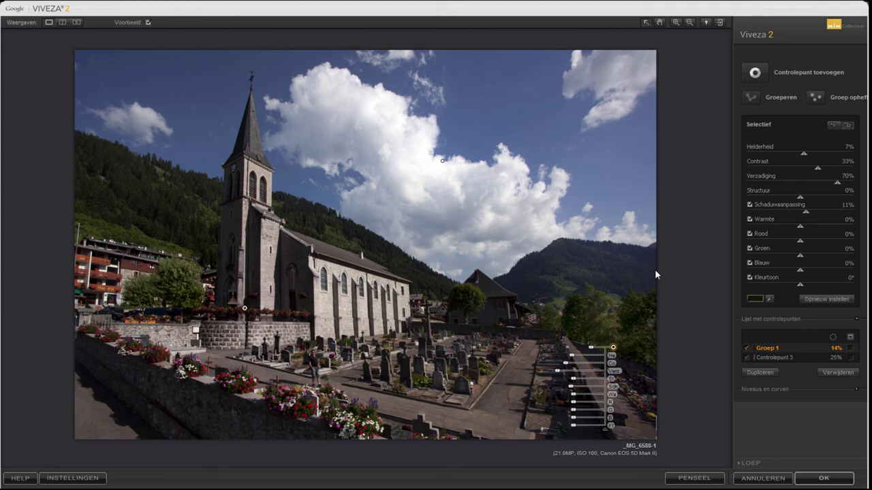
pyautogui.click(746, 350)
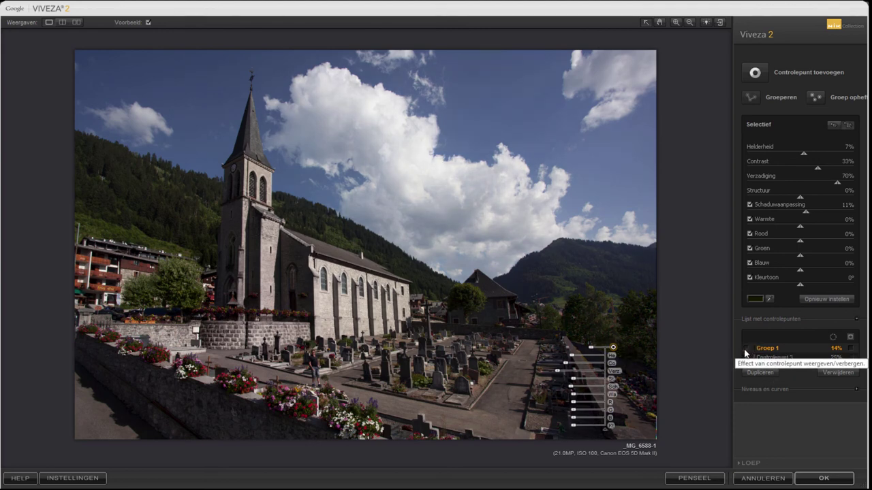
pyautogui.click(745, 349)
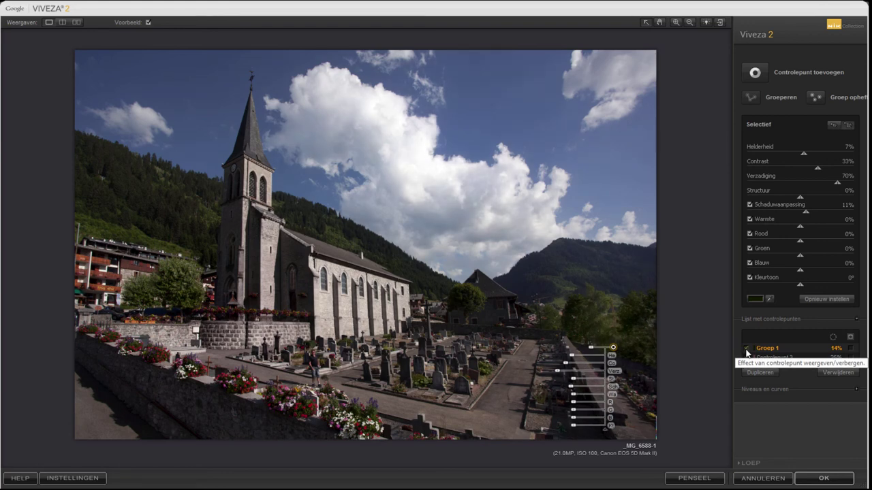
pyautogui.click(747, 357)
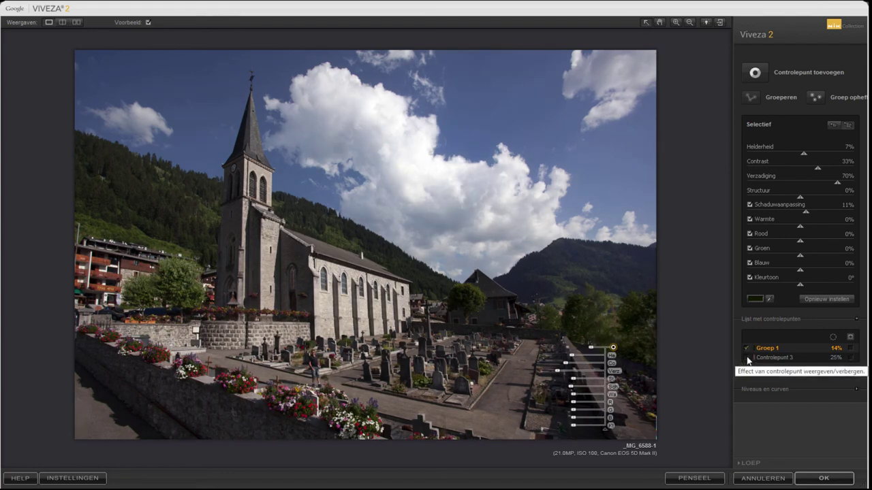
pyautogui.click(747, 359)
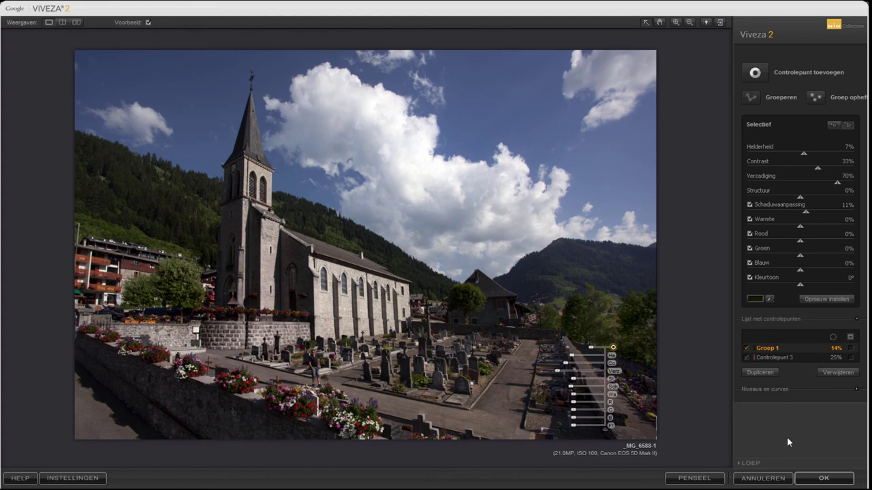
pyautogui.click(766, 356)
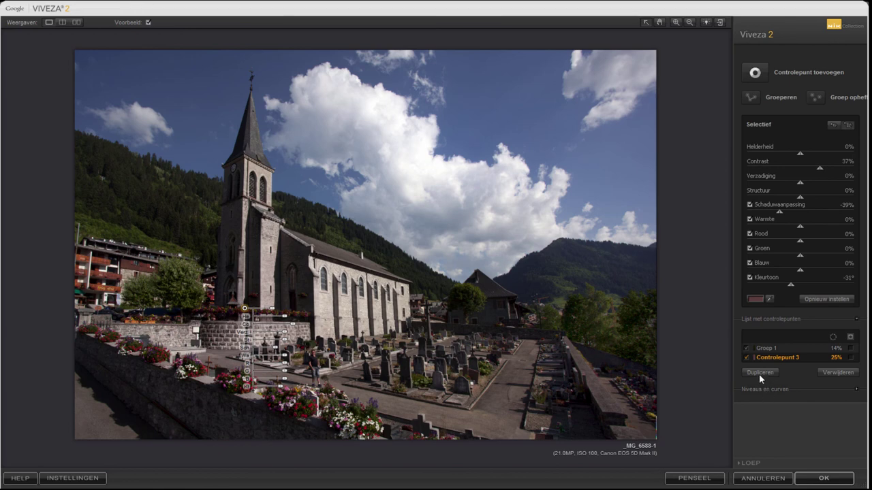
pyautogui.click(758, 374)
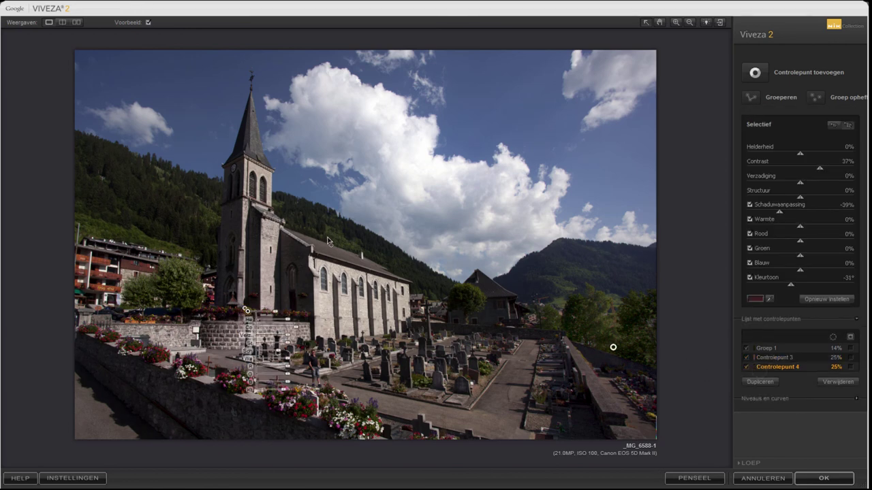
pyautogui.click(489, 170)
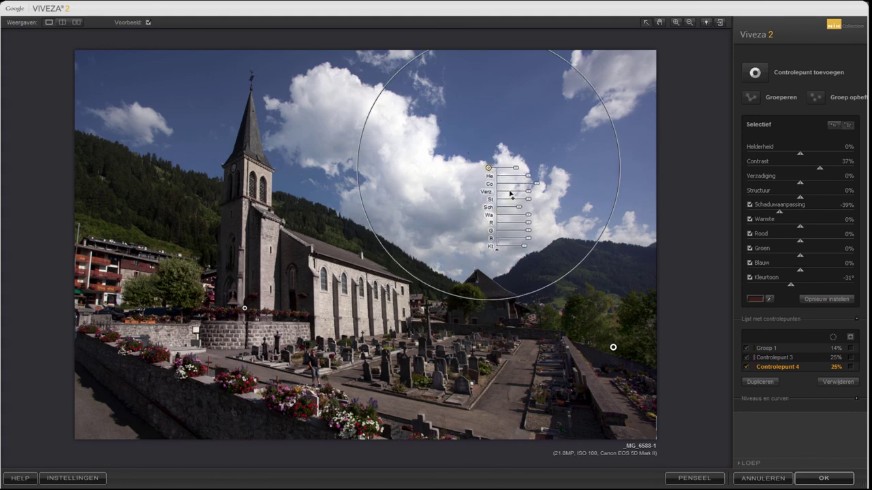
pyautogui.moveTo(488, 168); pyautogui.dragTo(533, 236)
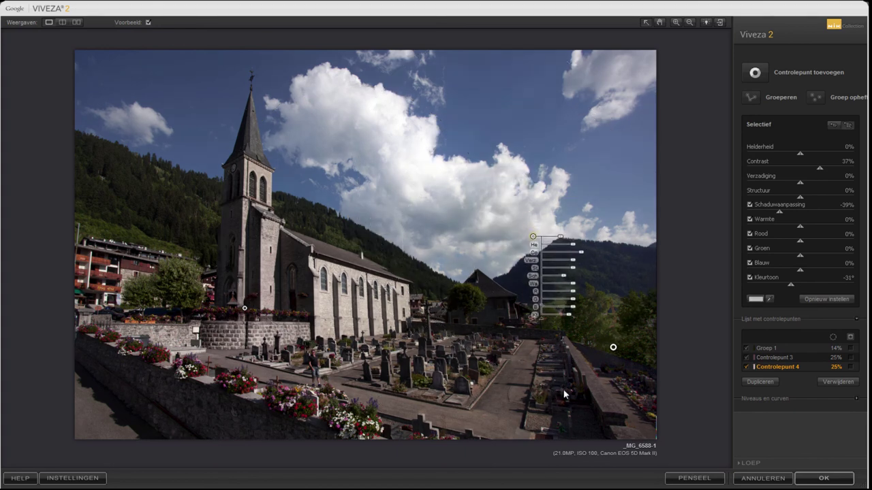
pyautogui.click(832, 381)
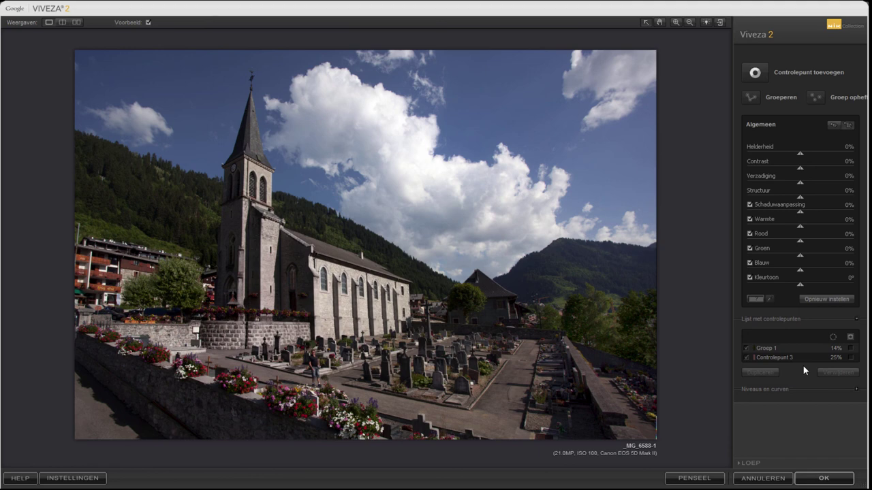